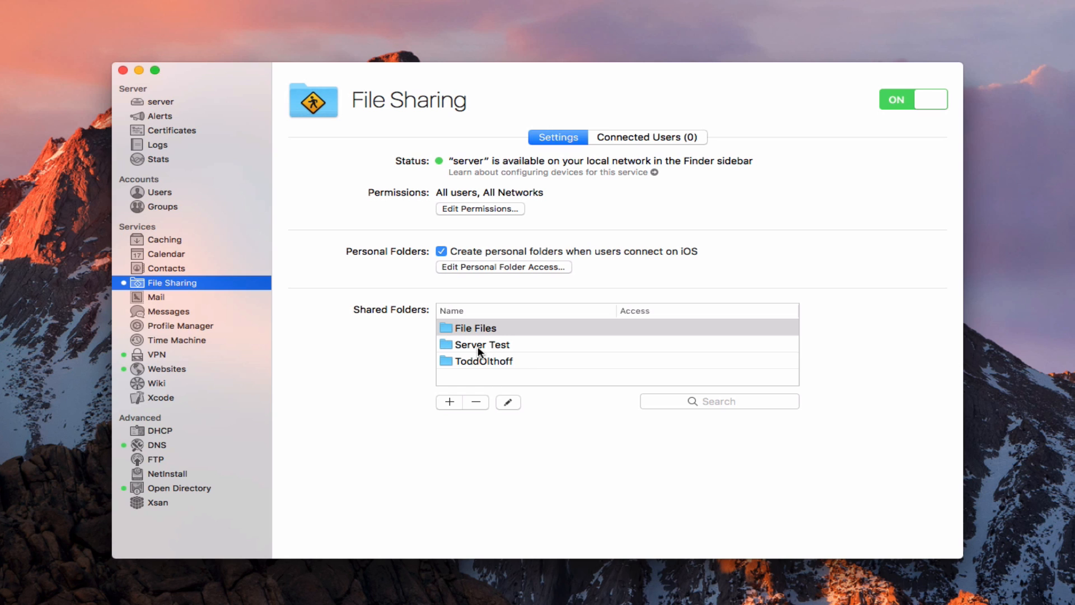
double_click(479, 327)
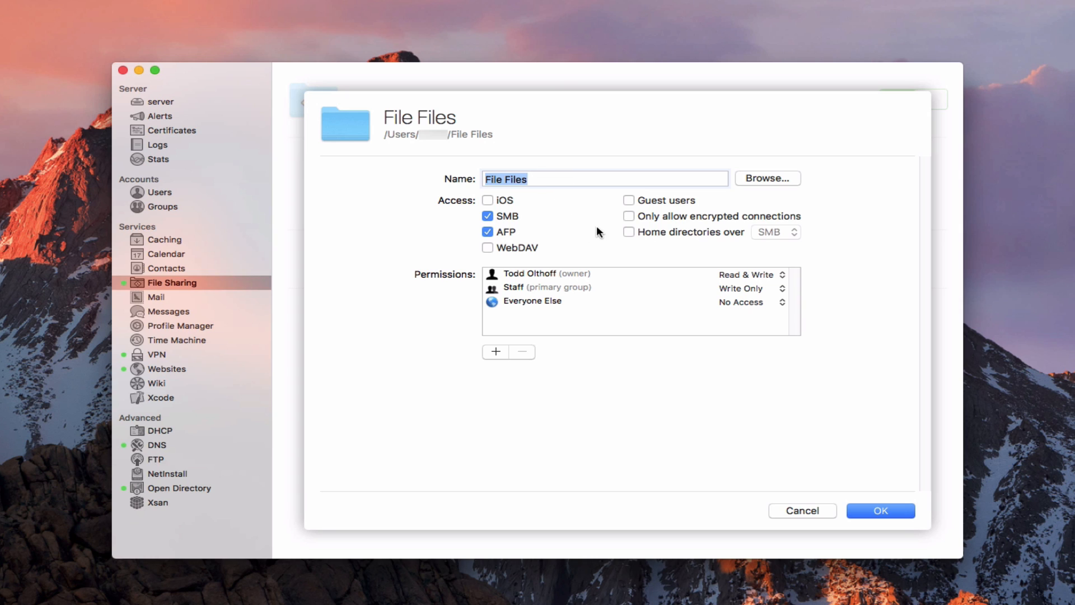
left_click(811, 510)
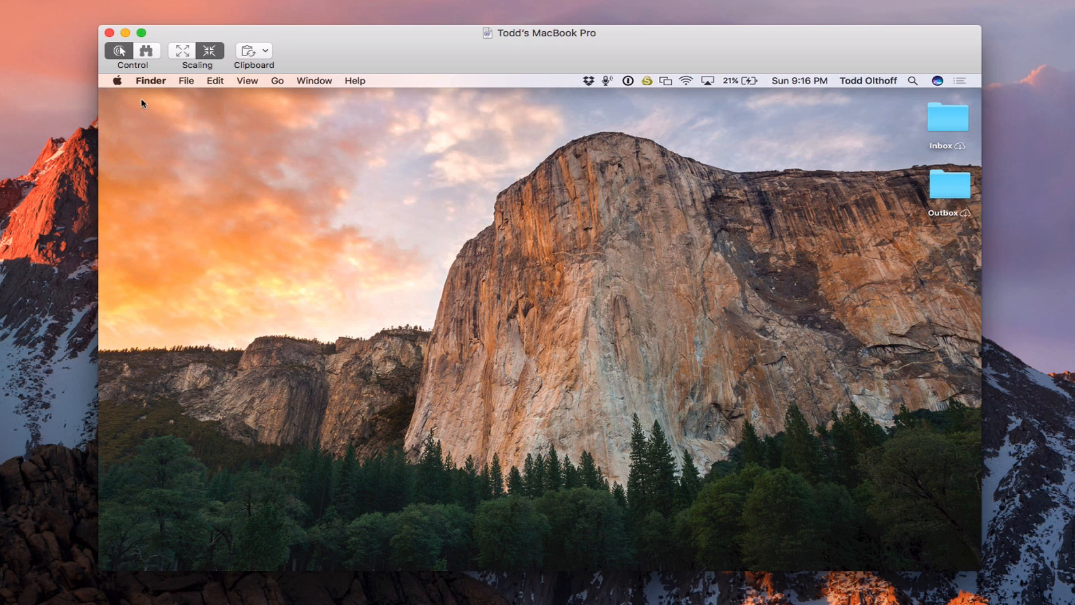
- Bring up Finder's Connect to Server dialog from the Go menu on the remote Mac
left_click(281, 83)
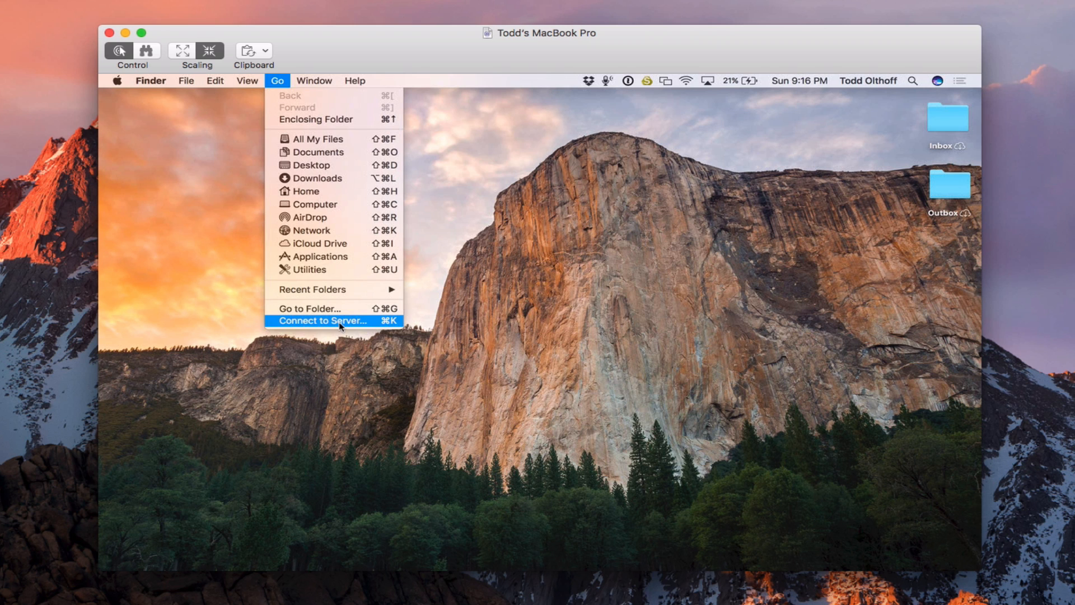
left_click(341, 323)
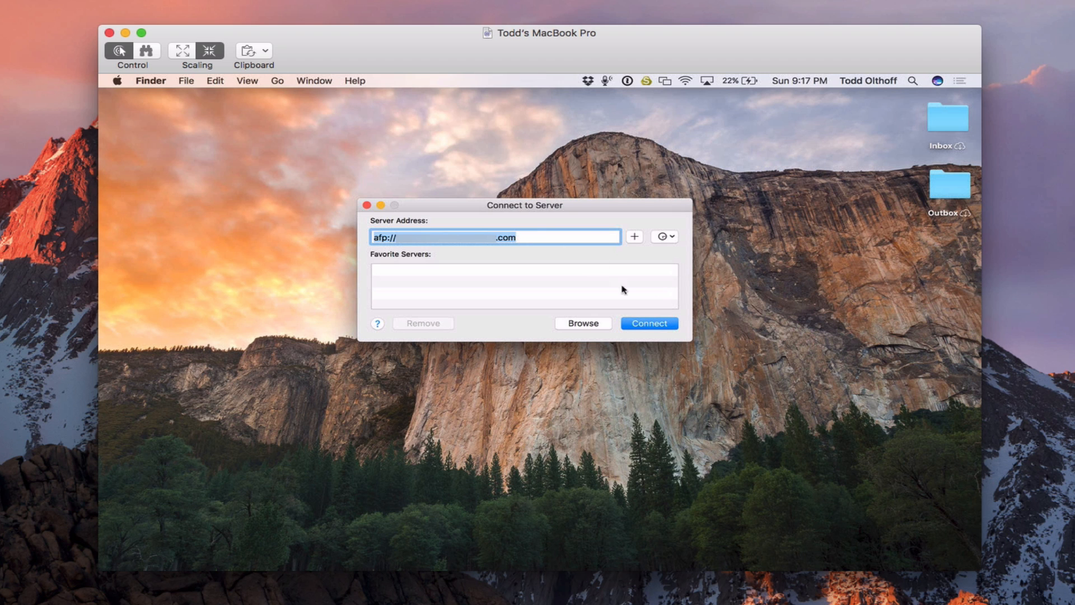
- Connect to the AFP server and sign in with the account password
left_click(649, 326)
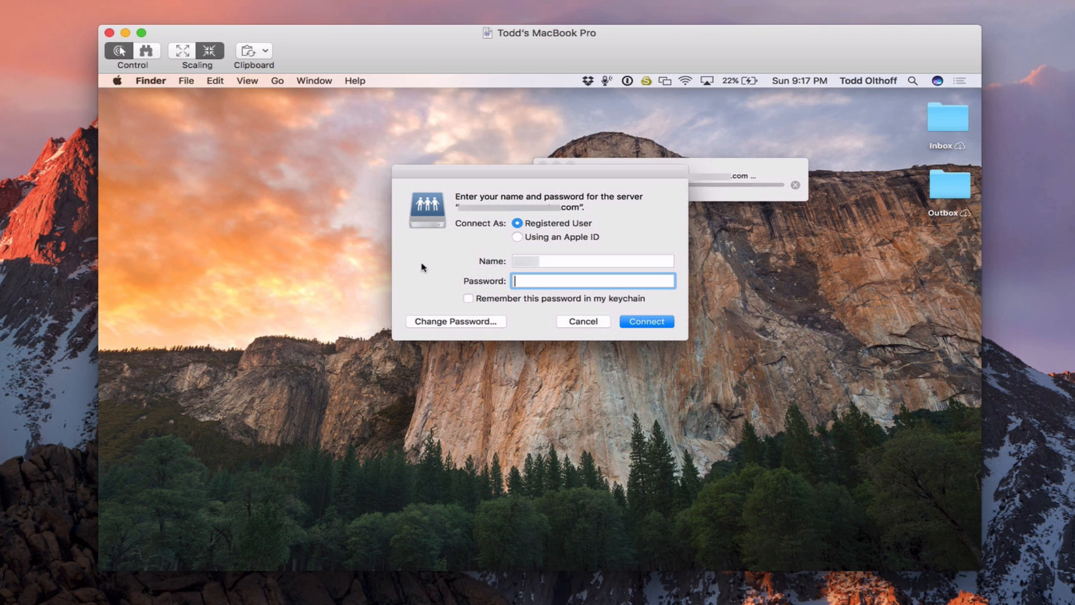
type("••••••••••••")
left_click(654, 322)
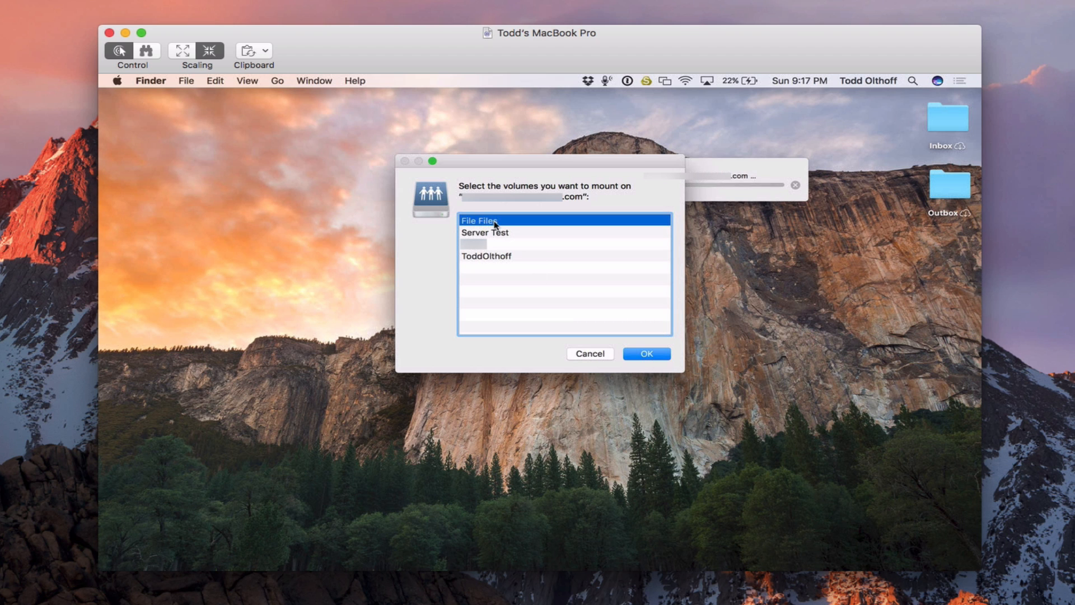
- Mount the File Files volume and reveal the shared computers in the sidebar
left_click(647, 355)
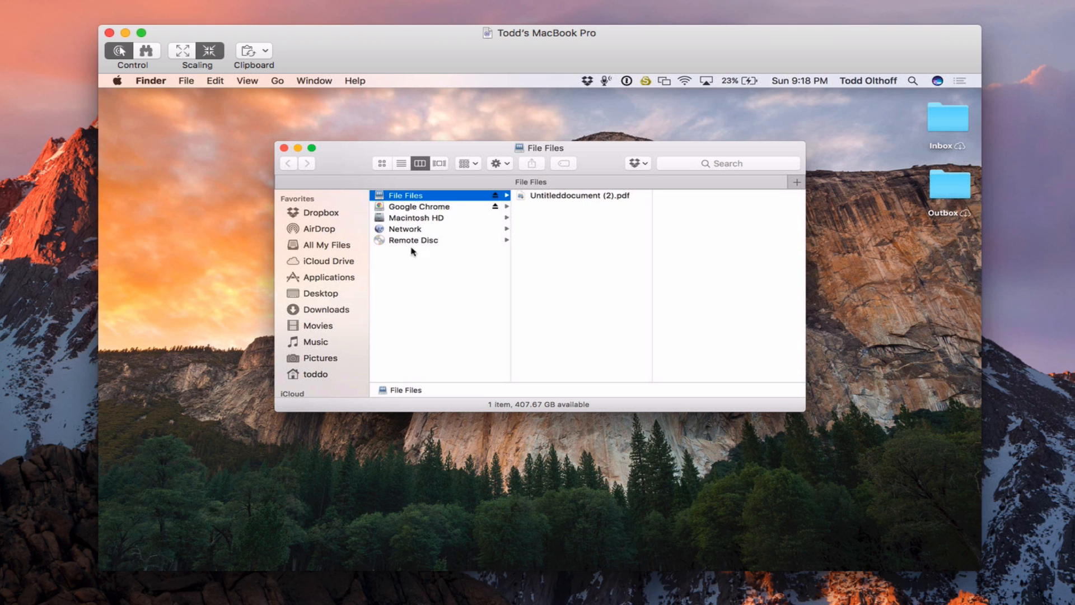
scroll(336, 290, "down", 3)
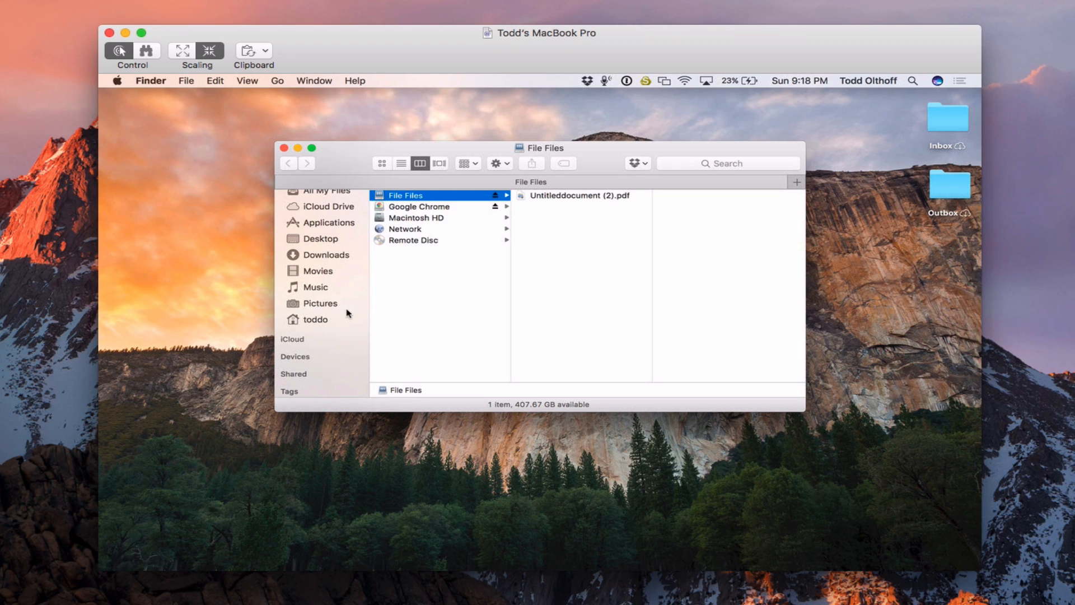
mouse_move(320, 374)
left_click(352, 375)
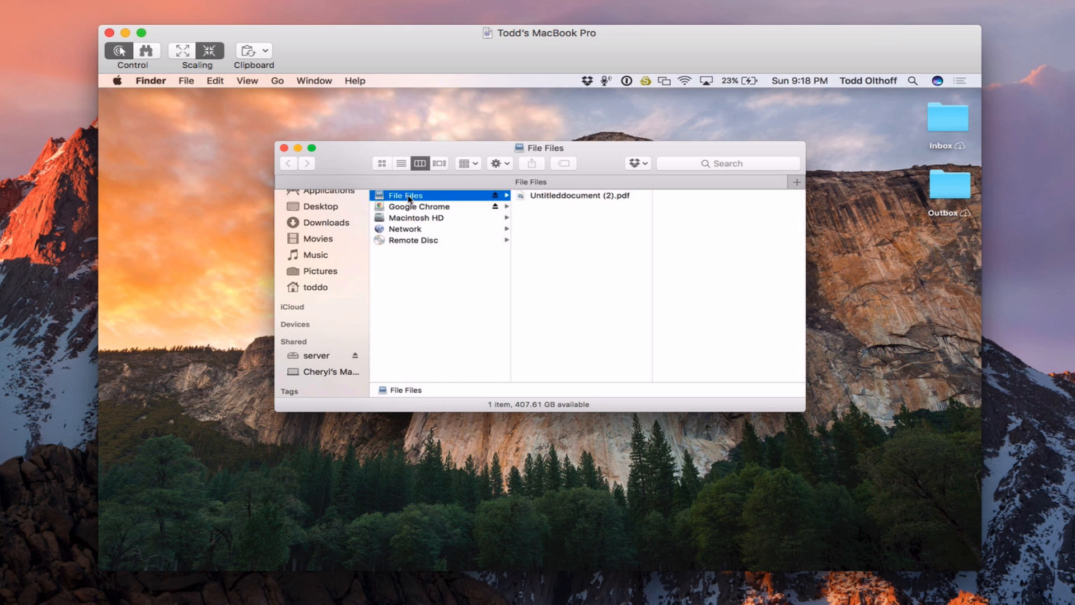
- Launch System Preferences from the Apple menu and move its window aside
left_click(118, 80)
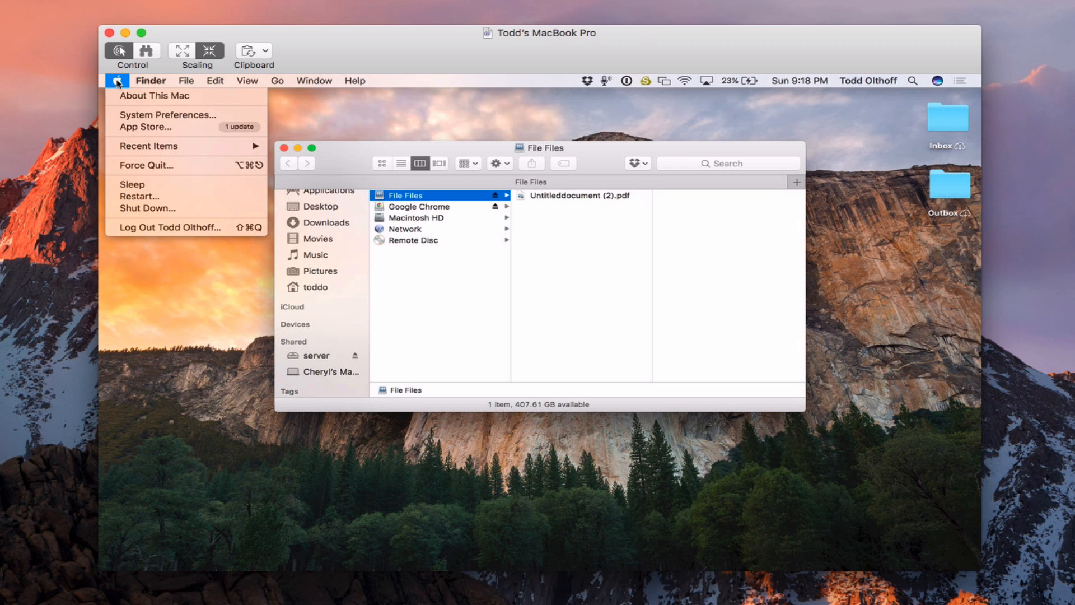
left_click(167, 114)
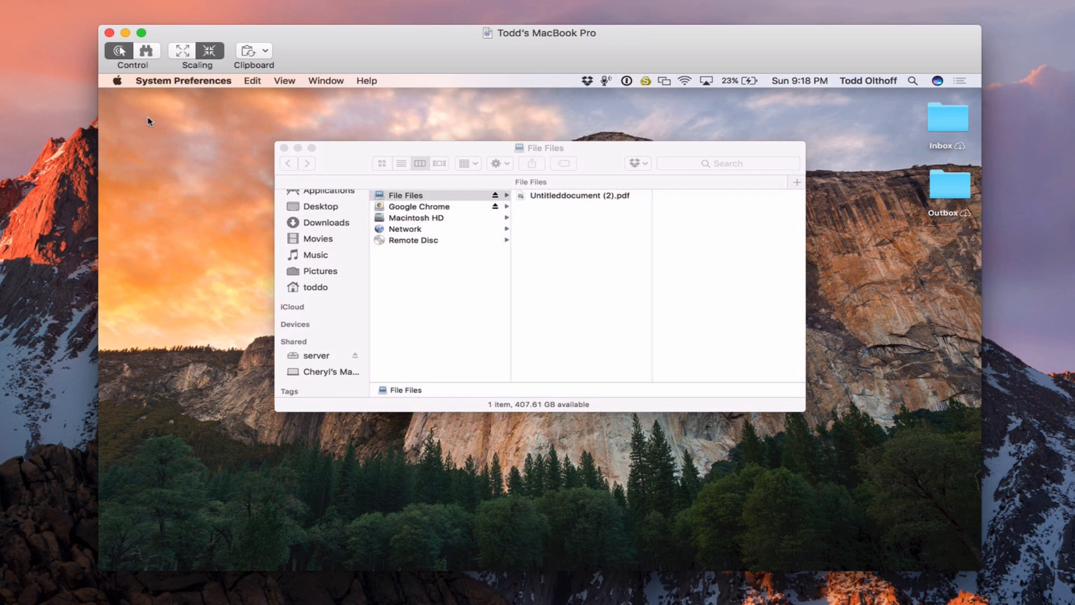
mouse_move(492, 185)
left_mouse_down()
mouse_move(621, 160)
mouse_move(616, 146)
left_mouse_up()
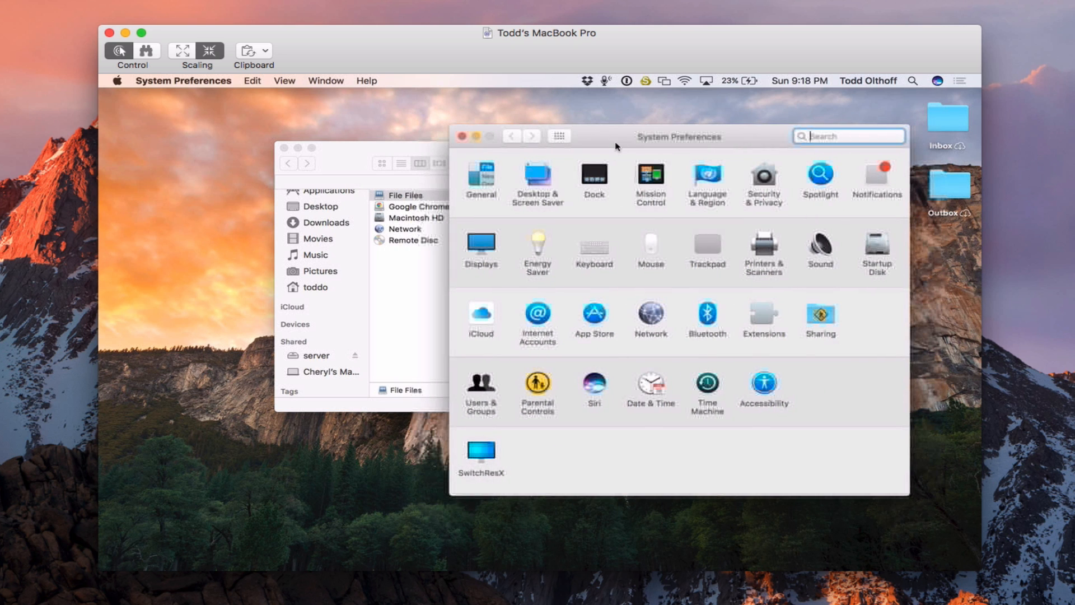
- Add the File Files share to the Users & Groups login items
left_click(481, 389)
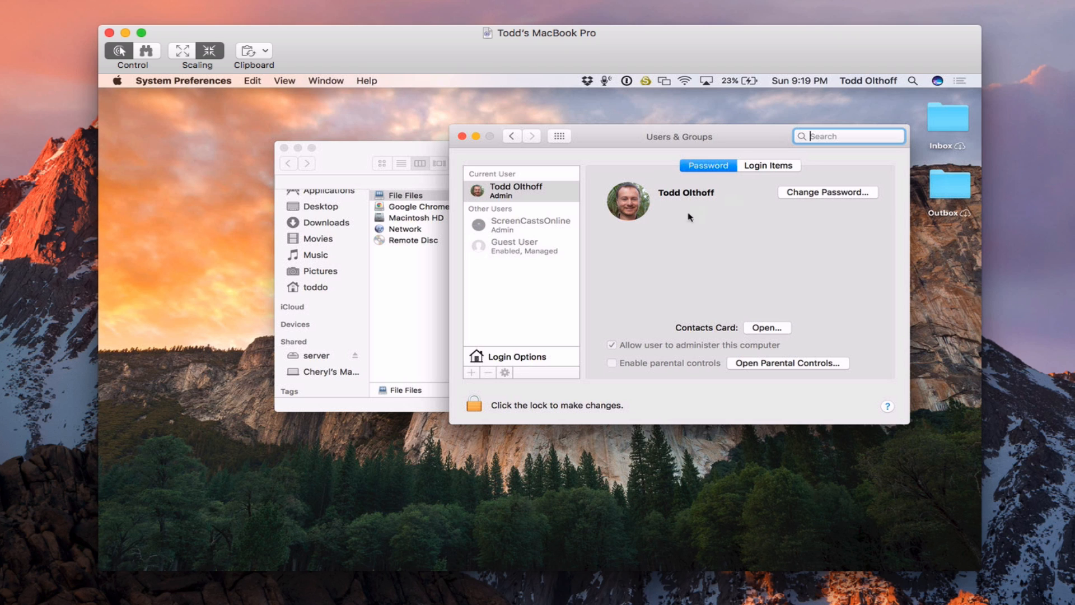
left_click(769, 167)
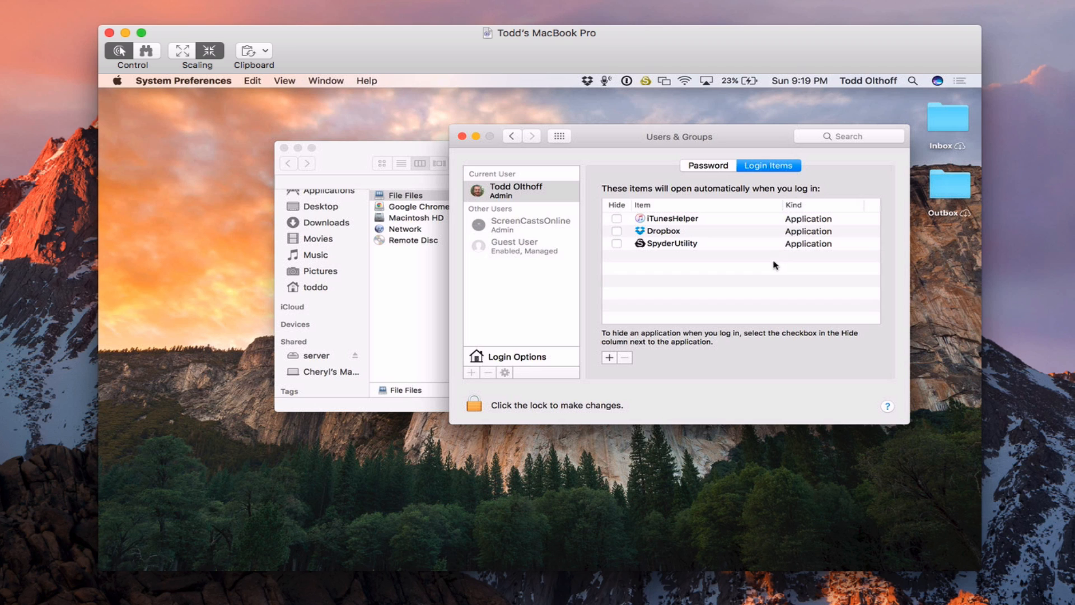
mouse_move(406, 195)
left_mouse_down()
mouse_move(600, 263)
mouse_move(675, 276)
left_mouse_up()
- Remove File Files from the login items again and close System Preferences
left_click(654, 257)
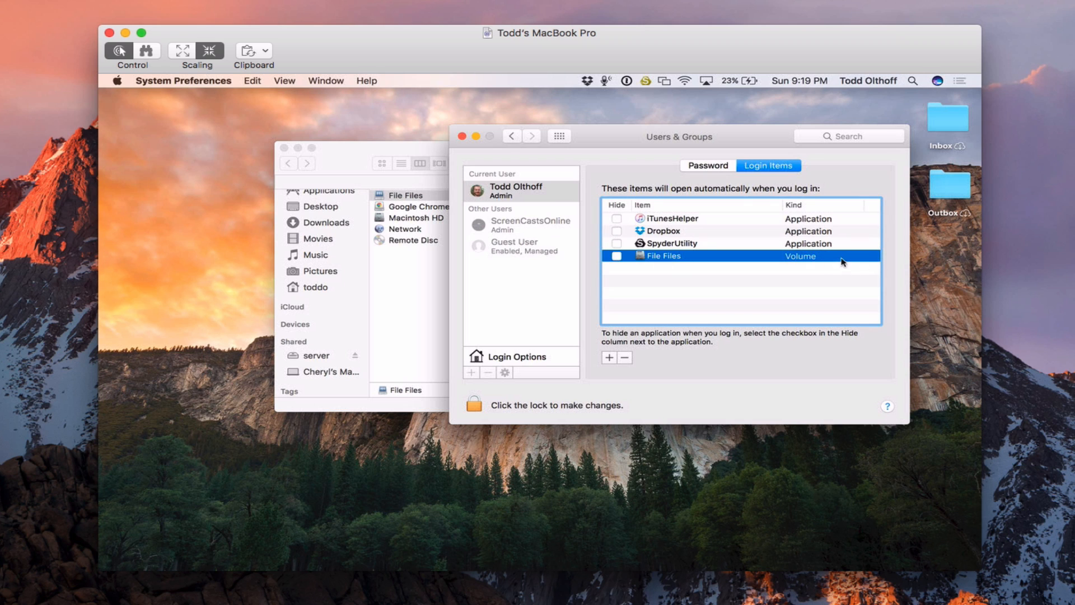
left_click(624, 357)
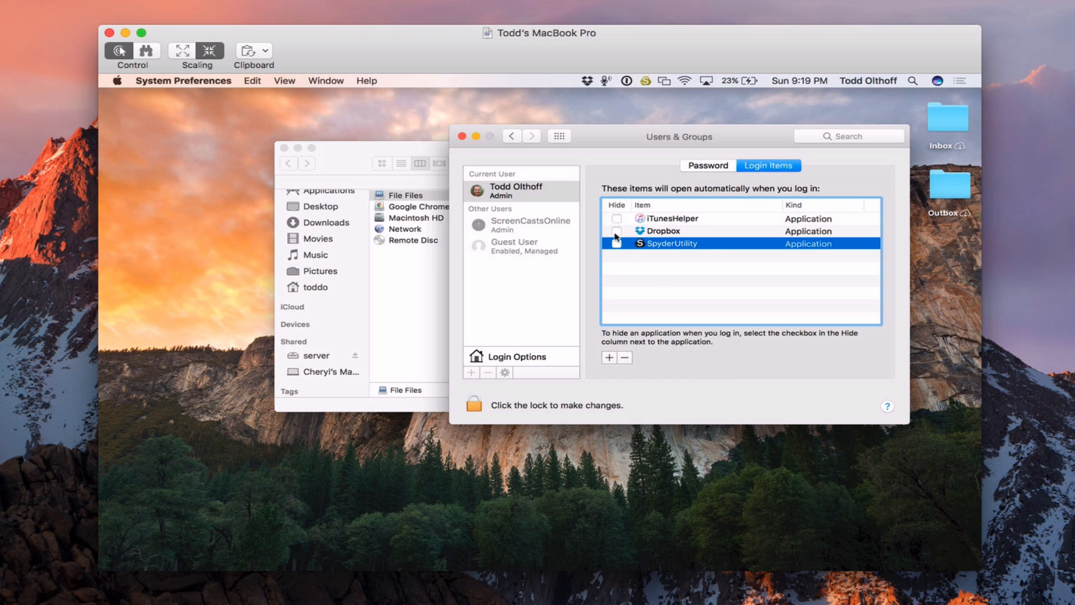
left_click(462, 137)
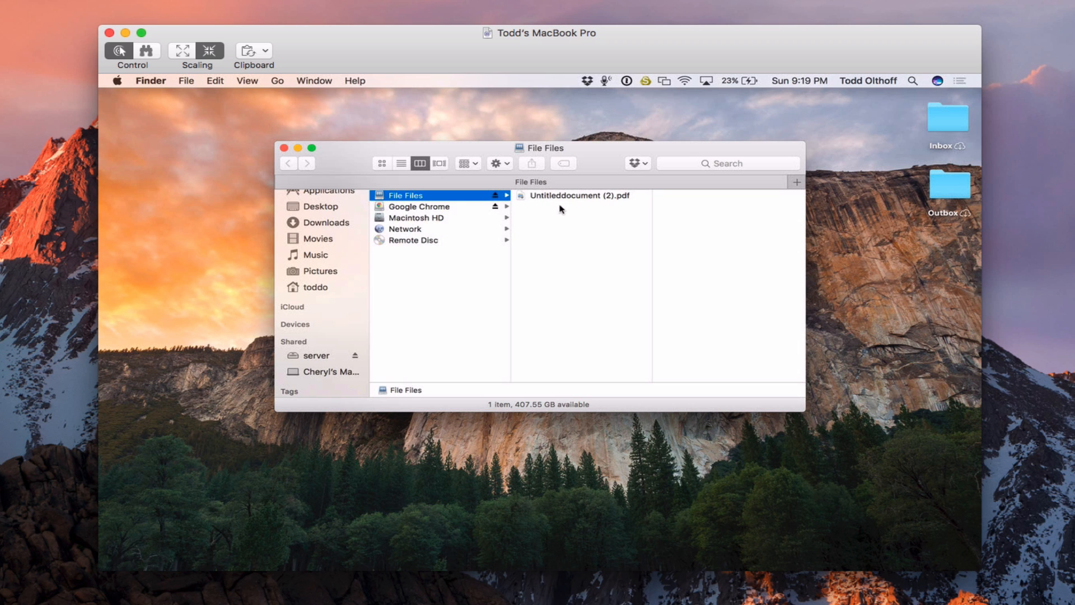
- Minimize Screen Sharing and select the AFP user from 192.168.7.31 under Connected Users
left_click(126, 36)
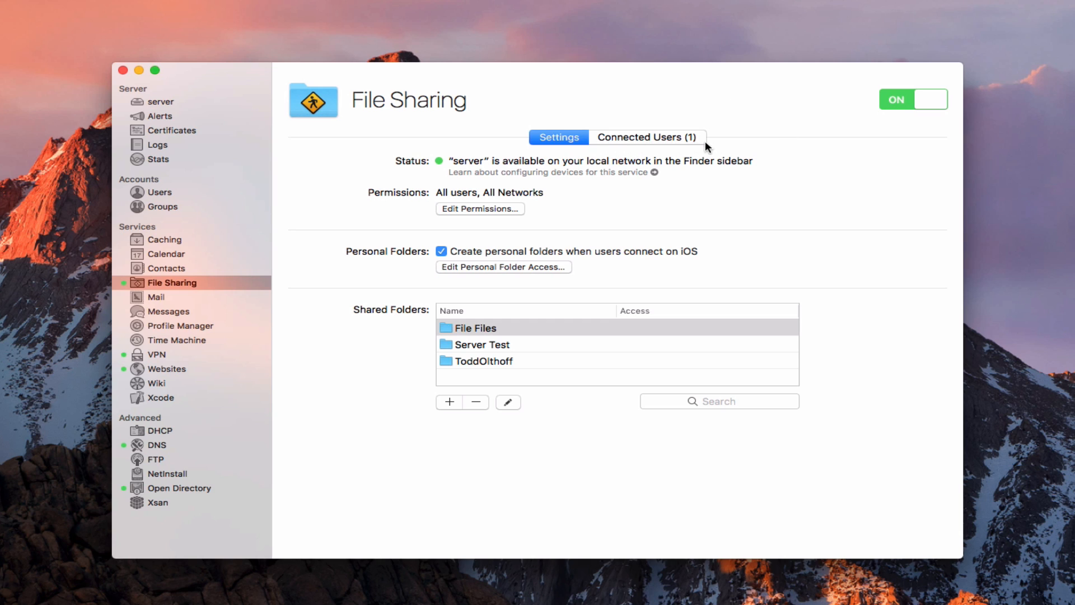
left_click(647, 136)
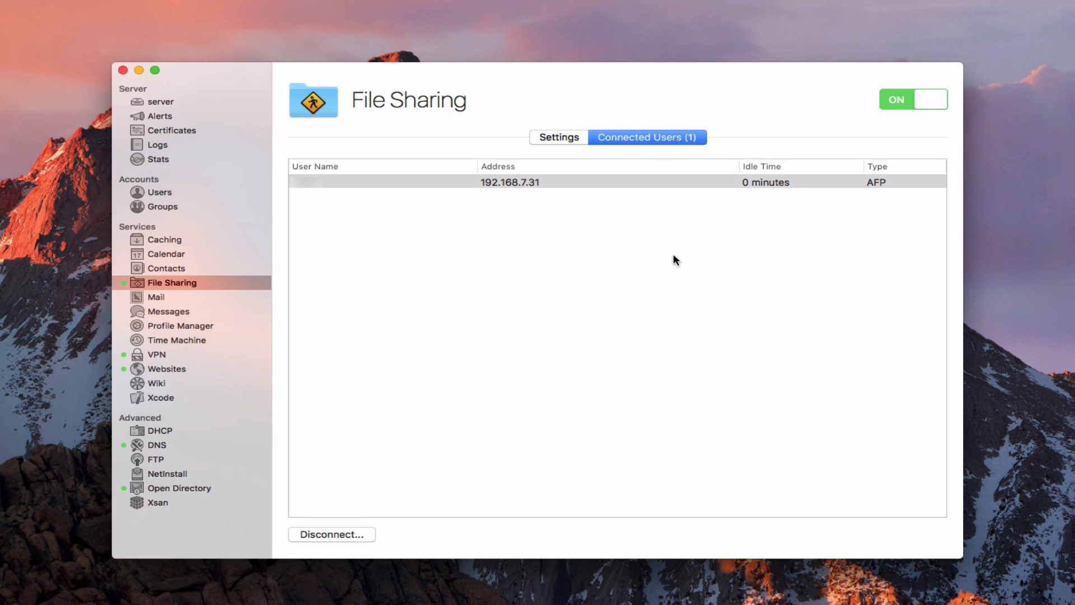
left_click(557, 185)
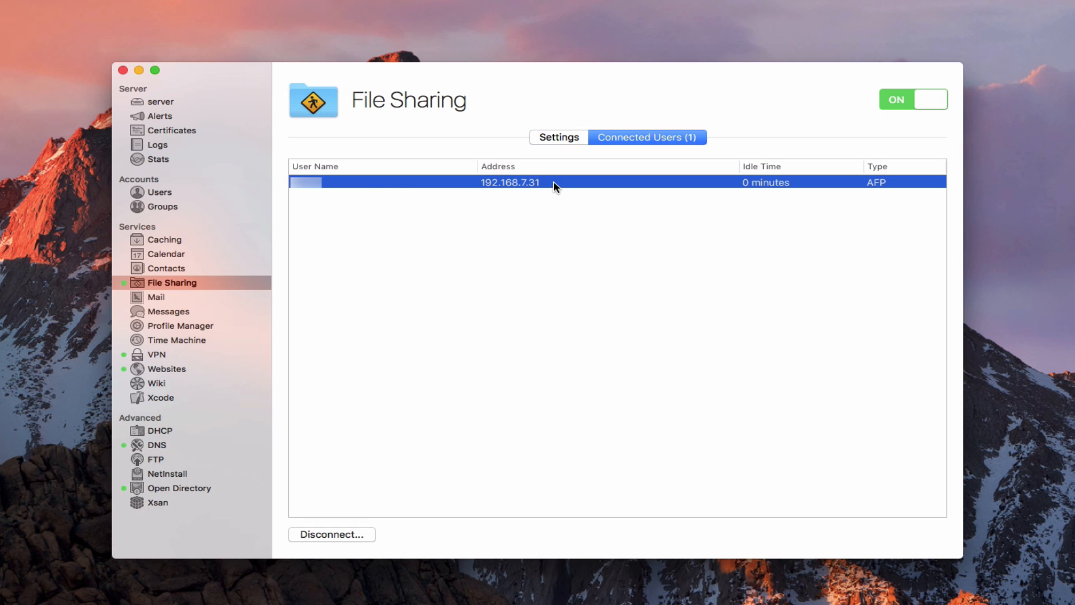
- Disconnect the selected user from File Sharing and confirm
left_click(334, 531)
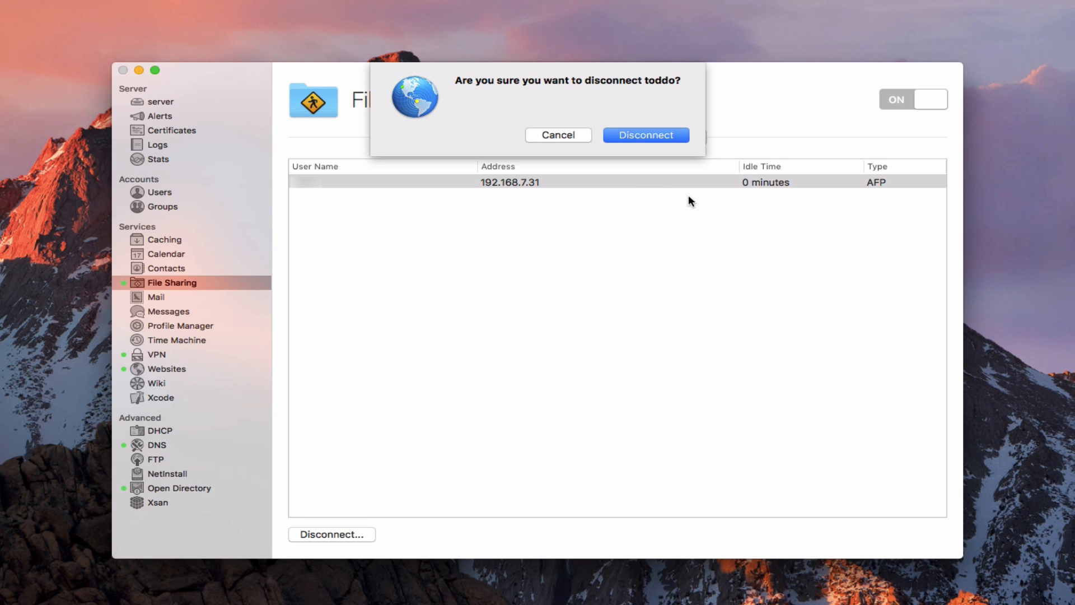
left_click(641, 136)
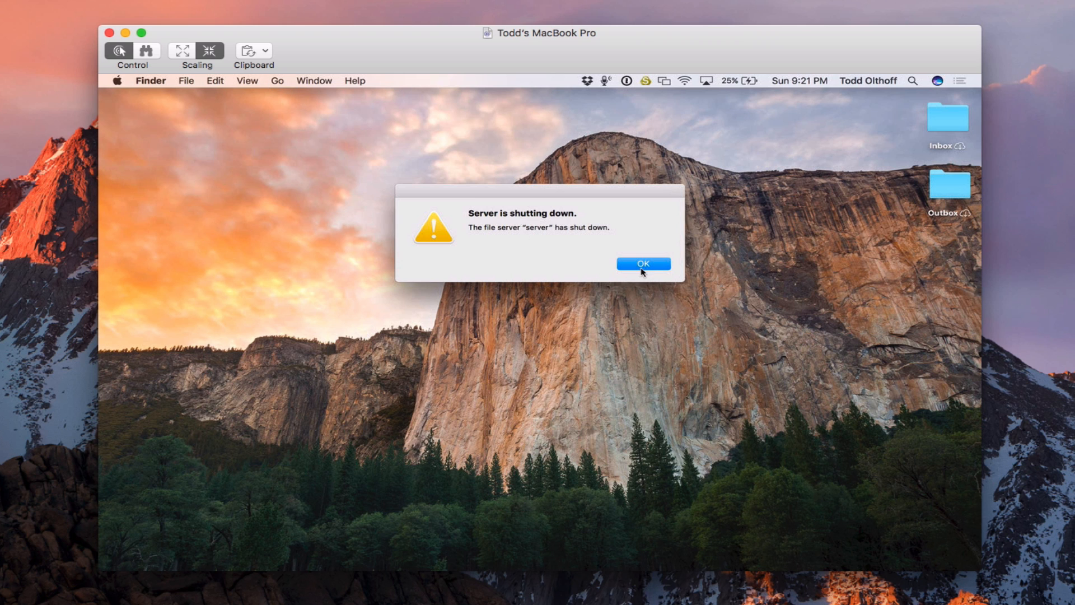
left_click(125, 33)
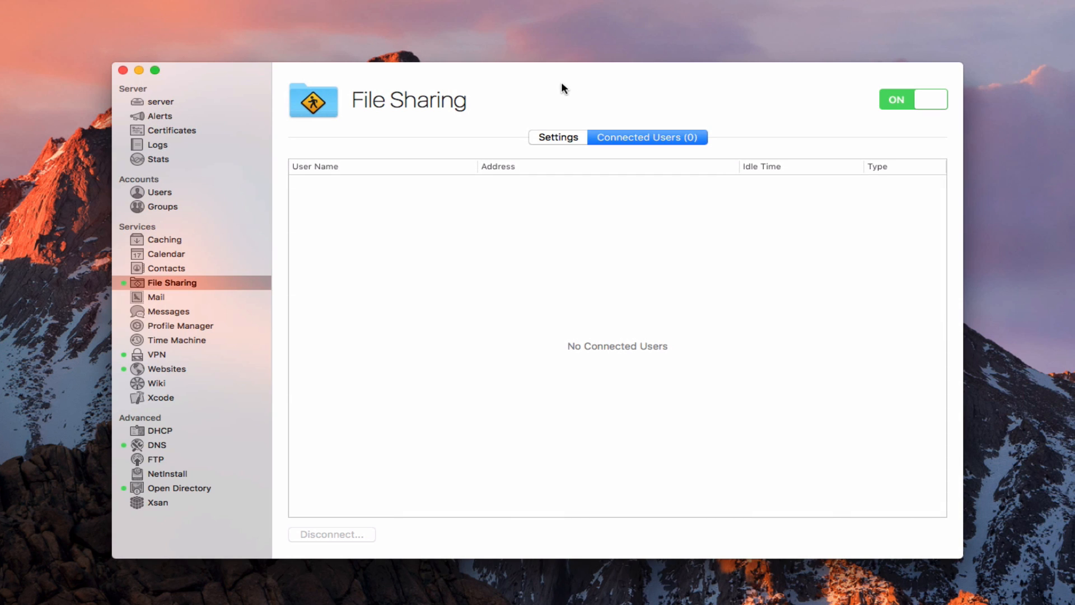